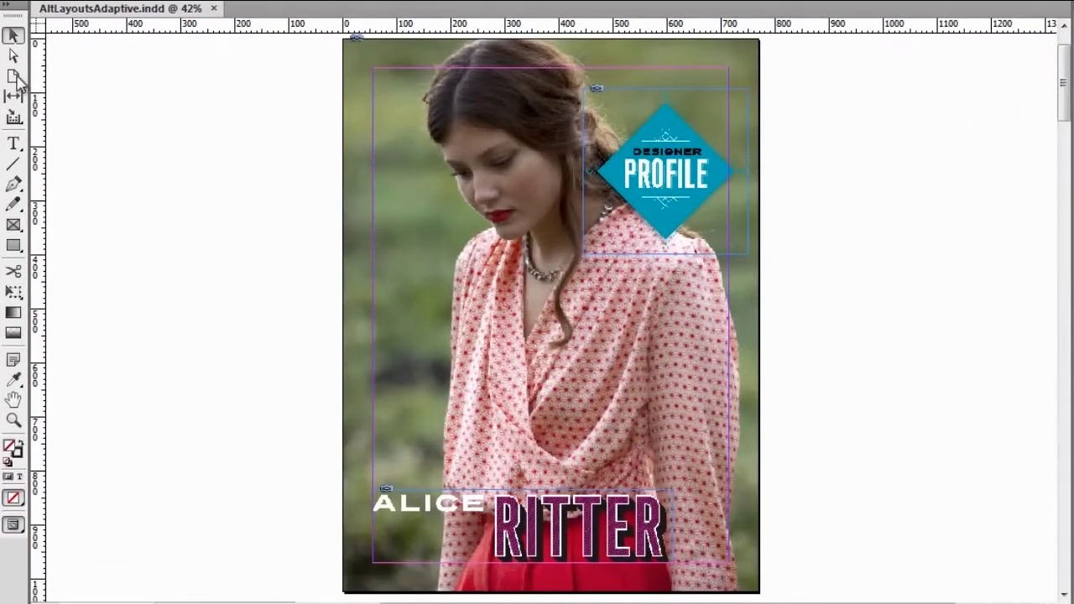
# Preview resizing the cover with the Page tool, switch to the Digital Publishing workspace, and show Liquid Layout settings.
pyautogui.click(13, 77)
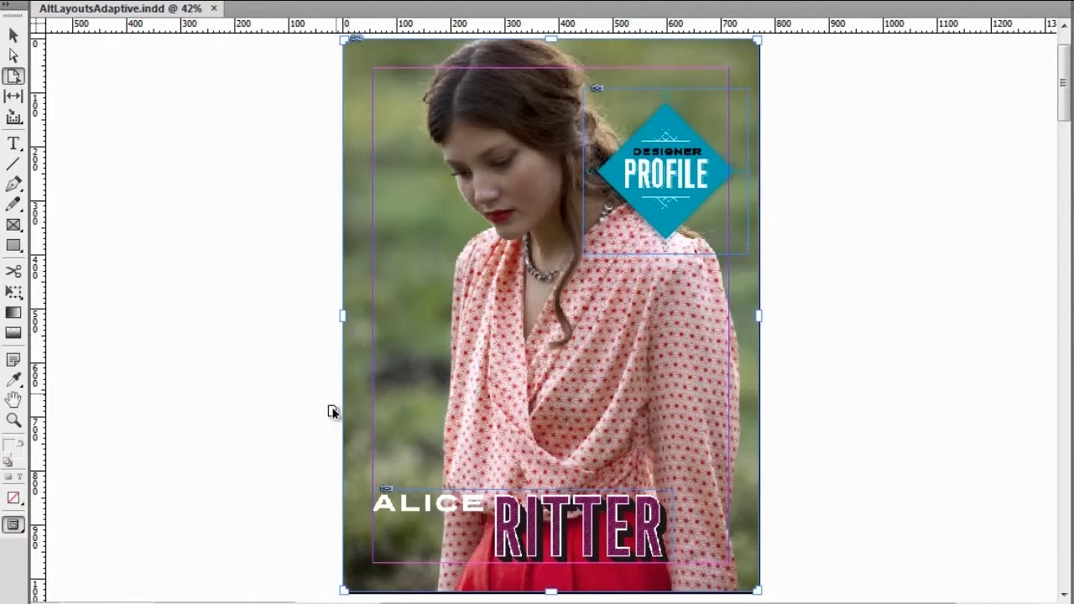
pyautogui.moveTo(344, 592)
pyautogui.mouseDown()
pyautogui.moveTo(362, 485)
pyautogui.moveTo(378, 499)
pyautogui.moveTo(333, 575)
pyautogui.moveTo(271, 582)
pyautogui.moveTo(503, 444)
pyautogui.moveTo(480, 457)
pyautogui.moveTo(509, 415)
pyautogui.moveTo(467, 360)
pyautogui.moveTo(338, 489)
pyautogui.moveTo(333, 582)
pyautogui.mouseUp()
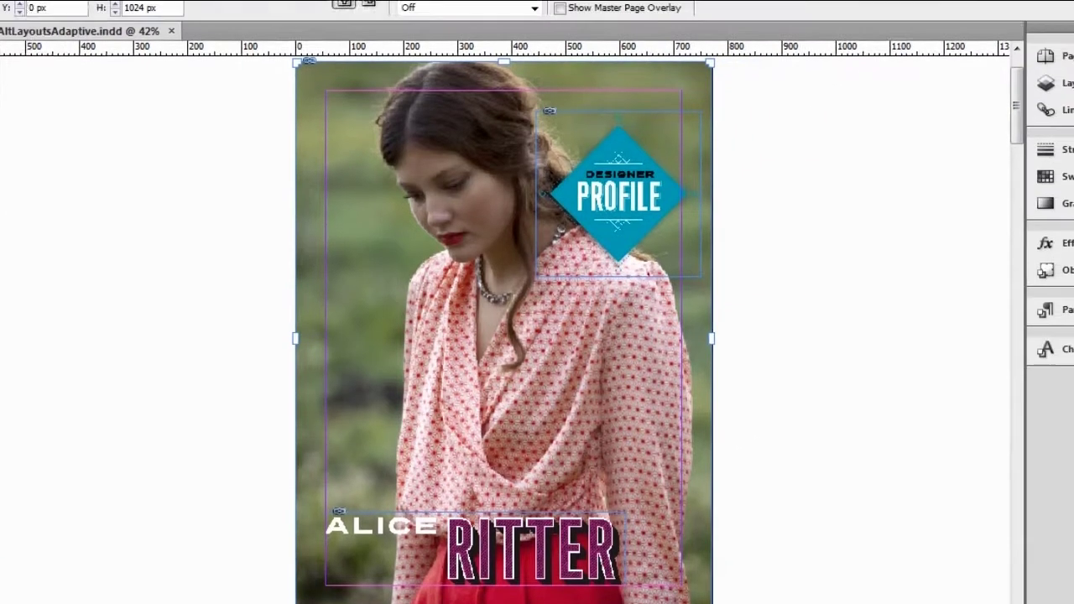
pyautogui.click(943, 0)
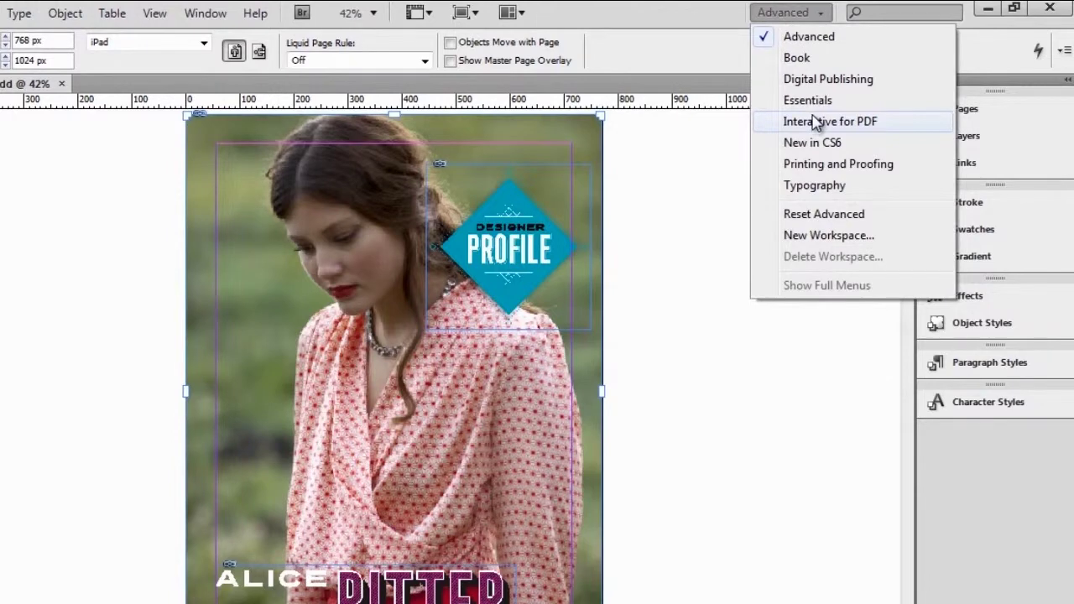
pyautogui.click(839, 79)
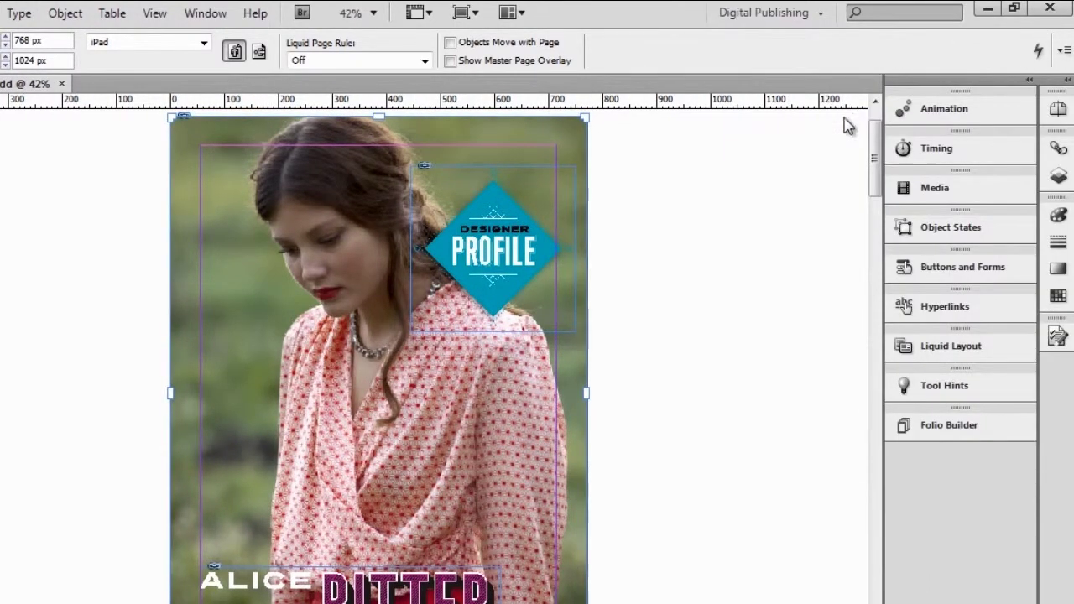
pyautogui.click(993, 354)
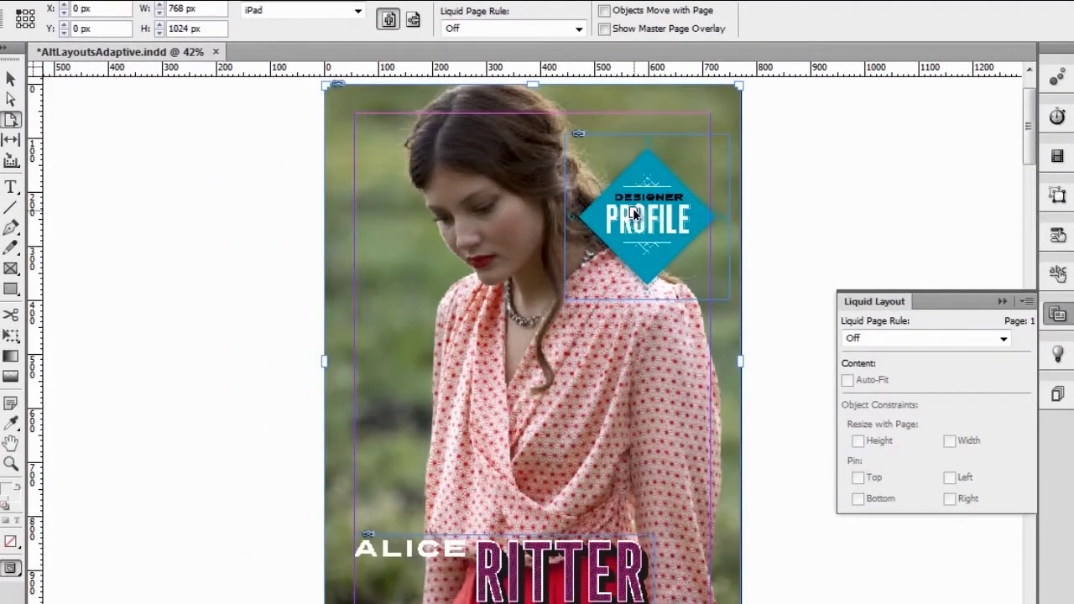
# Apply an Object-based rule, pin the PROFILE badge top and right, and test by resizing the page.
pyautogui.click(635, 217)
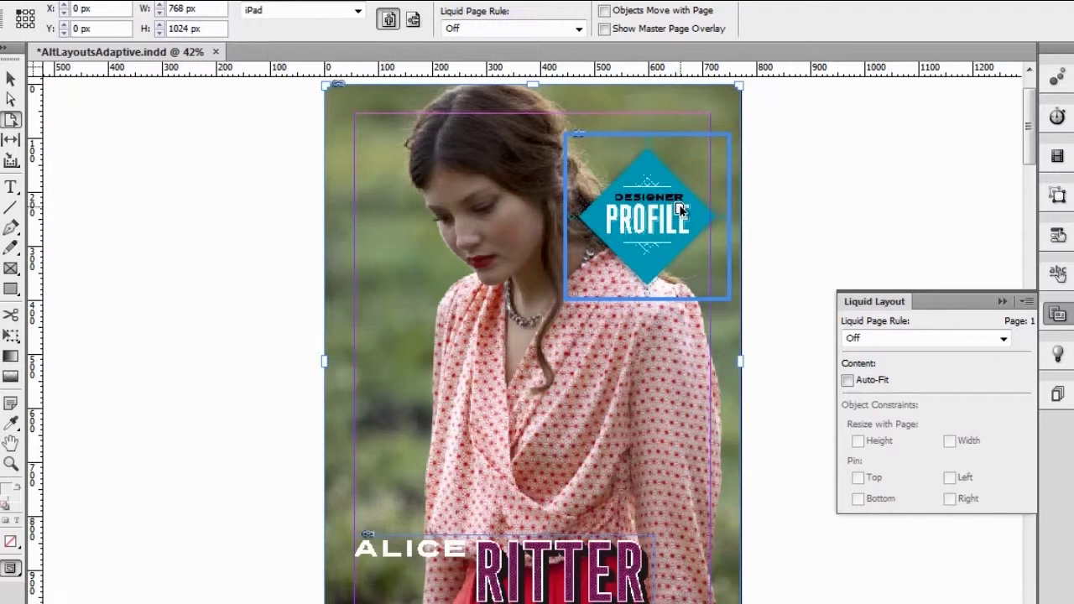
pyautogui.click(1003, 340)
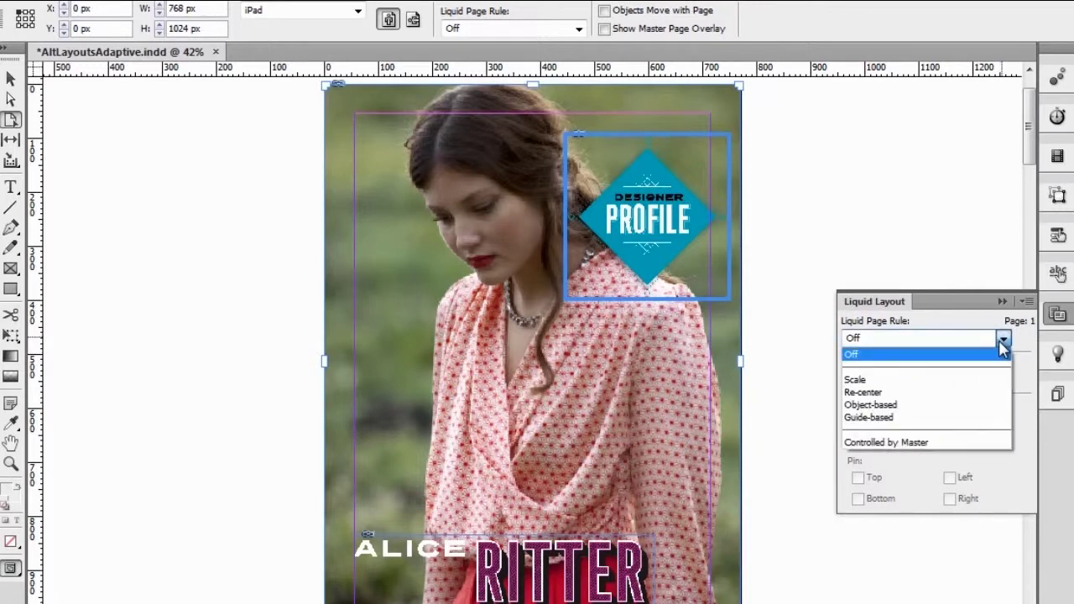
pyautogui.click(918, 406)
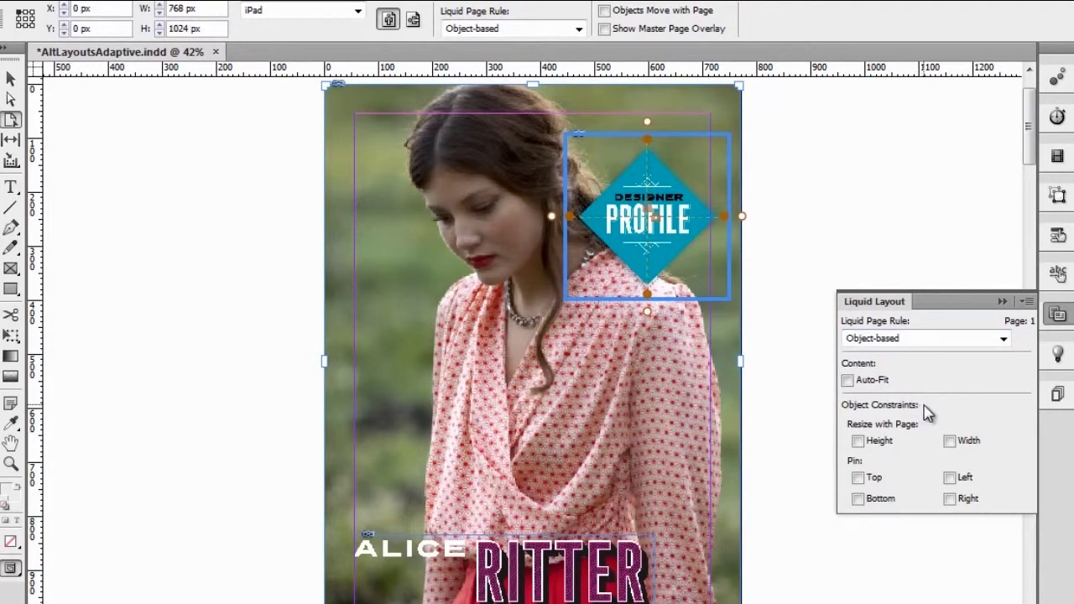
pyautogui.click(858, 477)
pyautogui.click(948, 499)
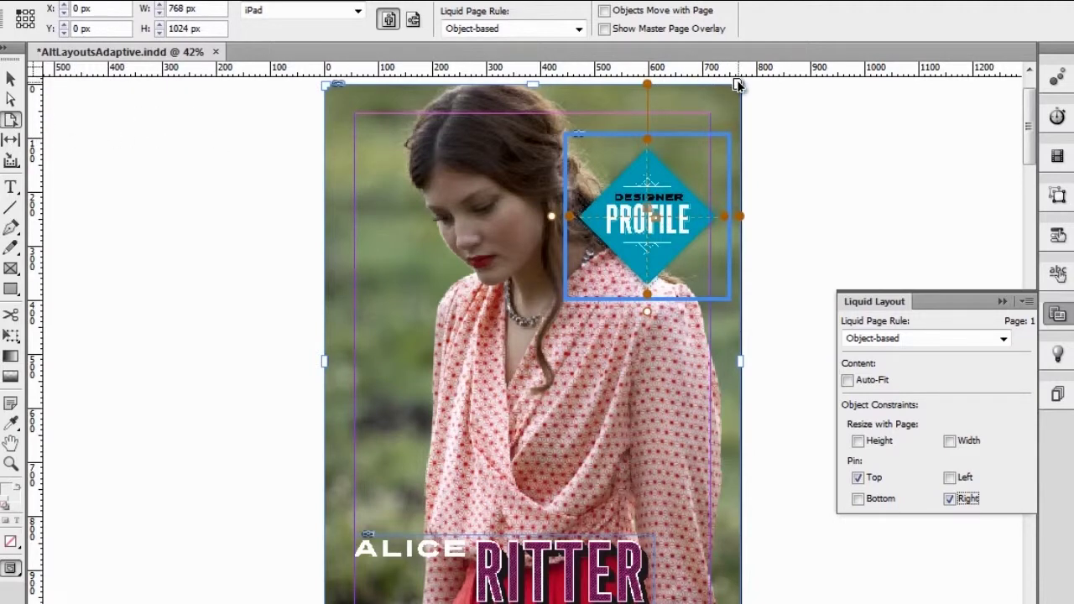
pyautogui.moveTo(742, 85); pyautogui.dragTo(747, 107)
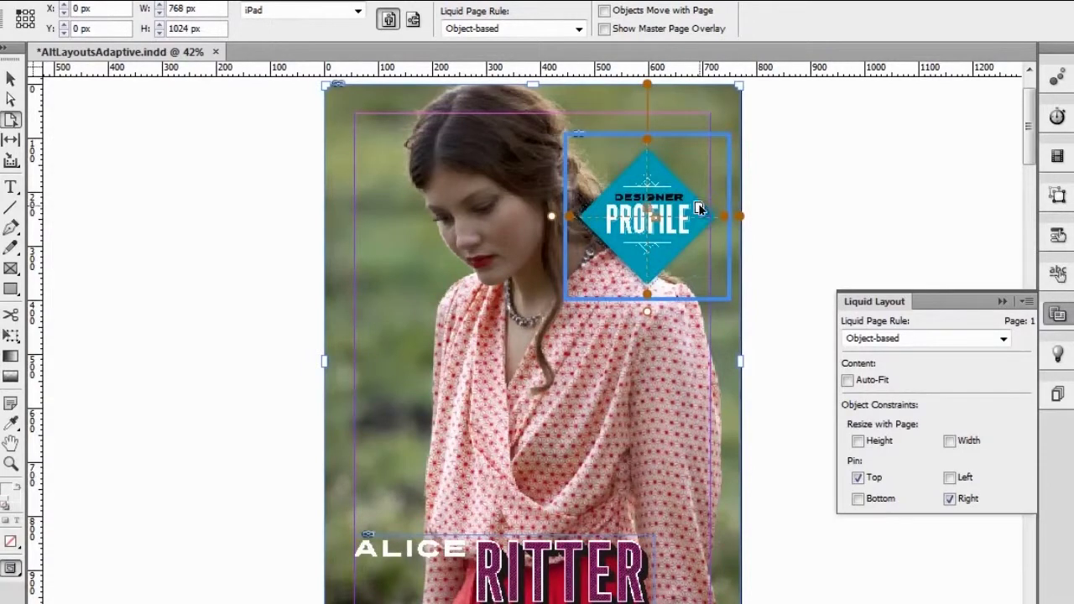
pyautogui.click(442, 229)
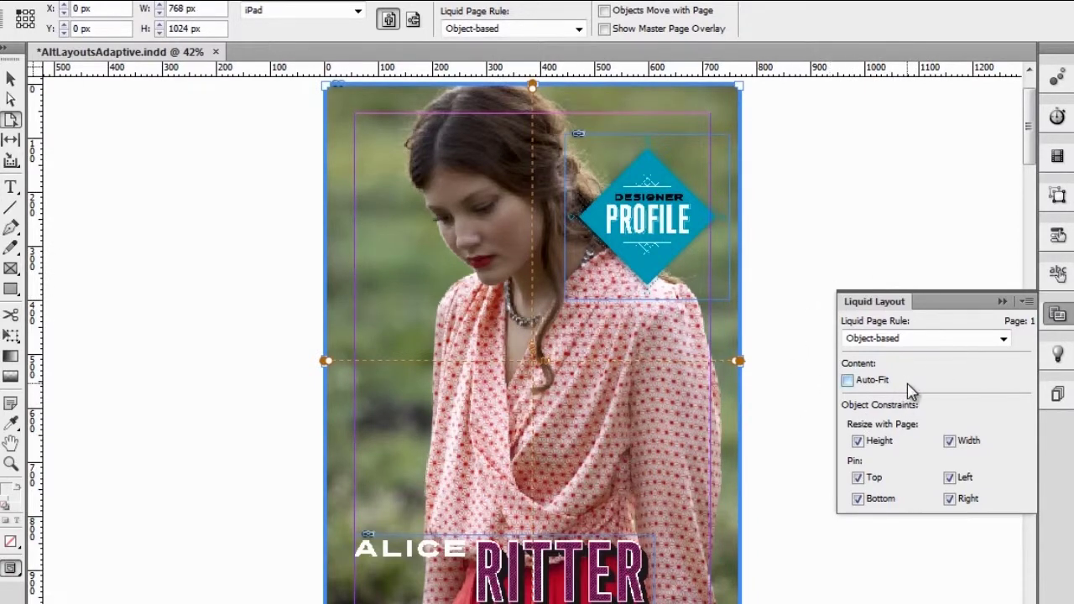
# Enable Auto-Fit on the background photo, test and undo a page resize, then test the ALICE RITTER title's bottom-left pinning.
pyautogui.click(848, 381)
pyautogui.moveTo(327, 86); pyautogui.dragTo(363, 119)
pyautogui.hotkey('ctrl', 'z')
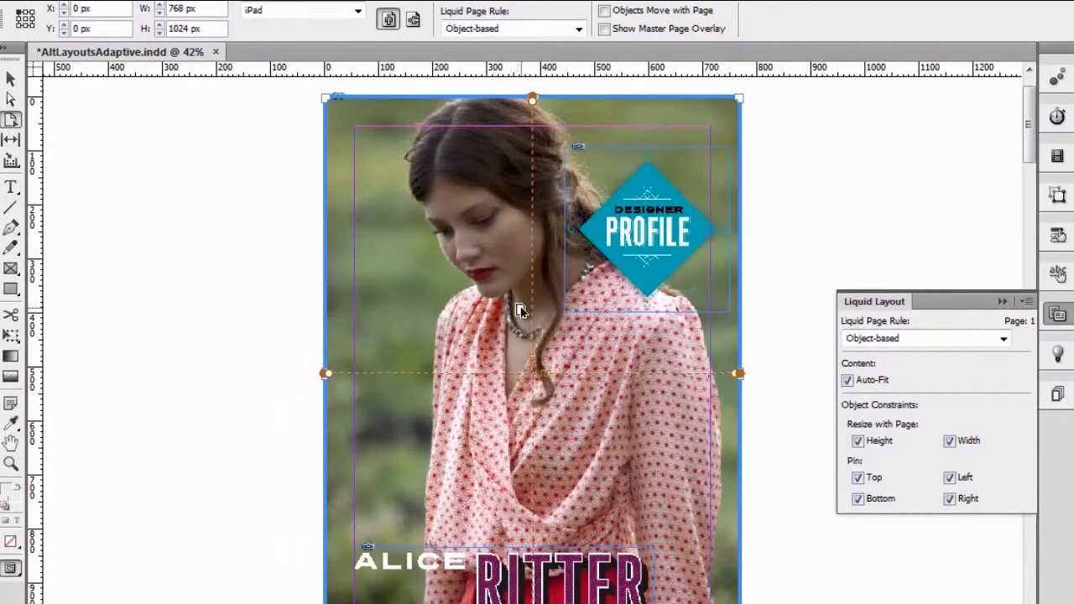
pyautogui.click(475, 576)
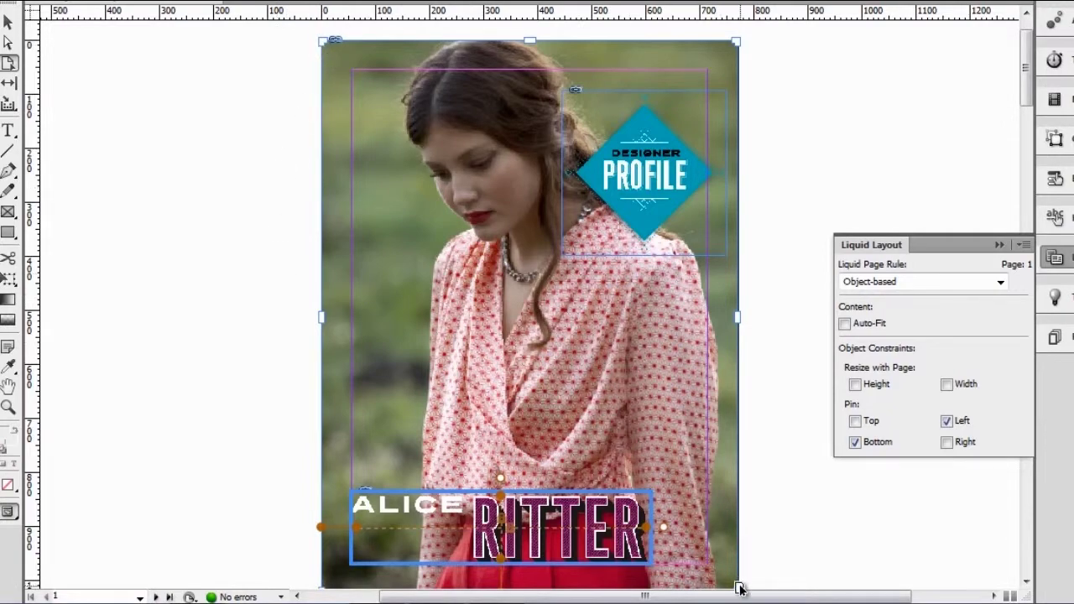
pyautogui.moveTo(736, 590)
pyautogui.mouseDown()
pyautogui.moveTo(735, 568)
pyautogui.moveTo(709, 546)
pyautogui.moveTo(739, 518)
pyautogui.moveTo(827, 569)
pyautogui.moveTo(730, 539)
pyautogui.moveTo(799, 554)
pyautogui.moveTo(741, 545)
pyautogui.moveTo(738, 587)
pyautogui.mouseUp()
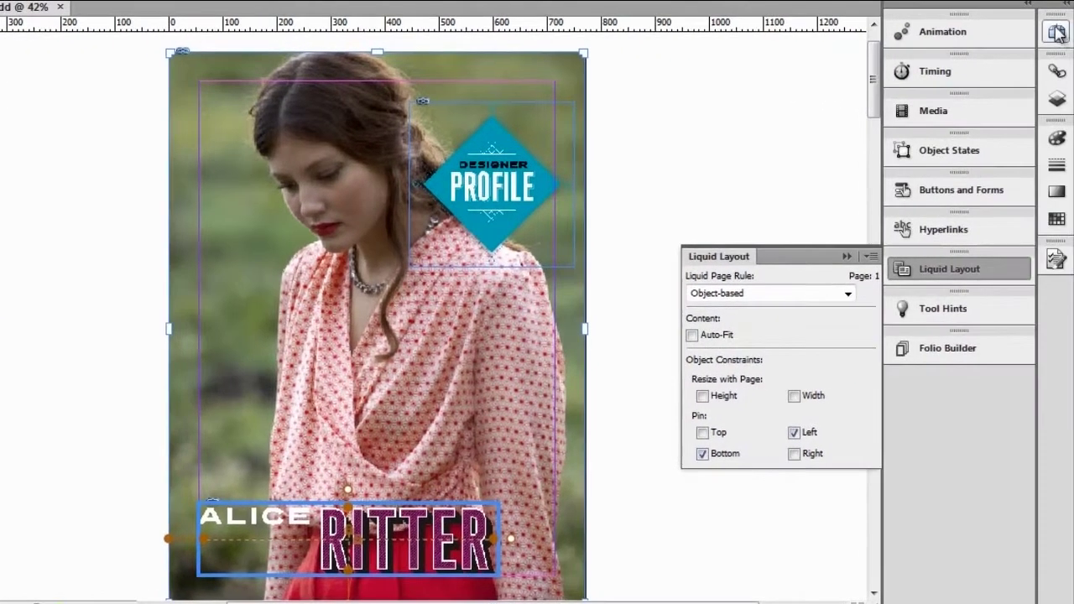
# Review the liquid rules on pages 1–4 (Object-based on page 2, Scale on page 4), then return to the cover.
pyautogui.click(1045, 32)
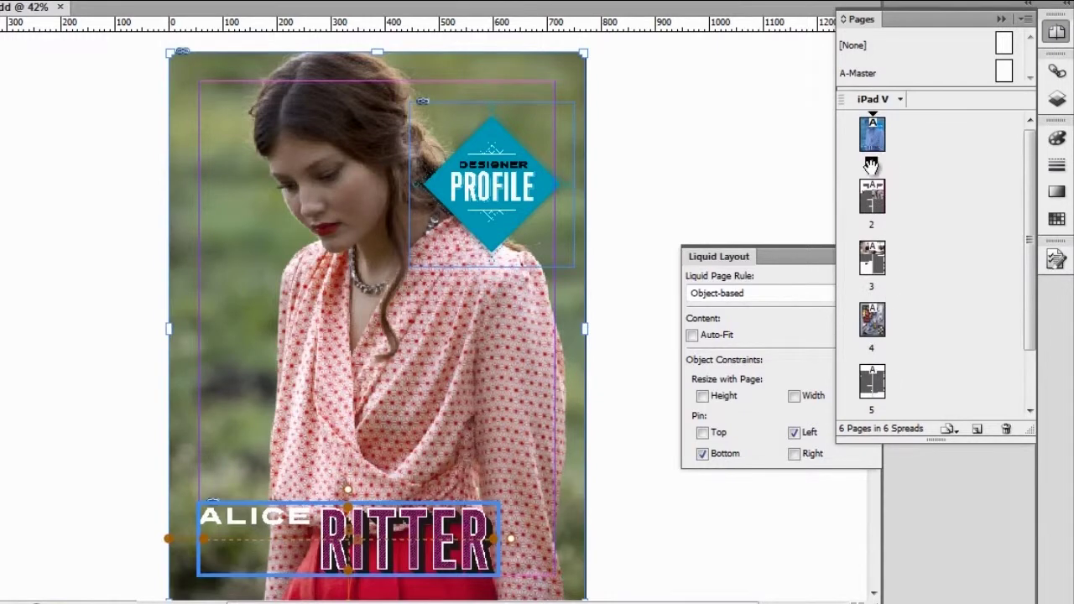
pyautogui.doubleClick(872, 143)
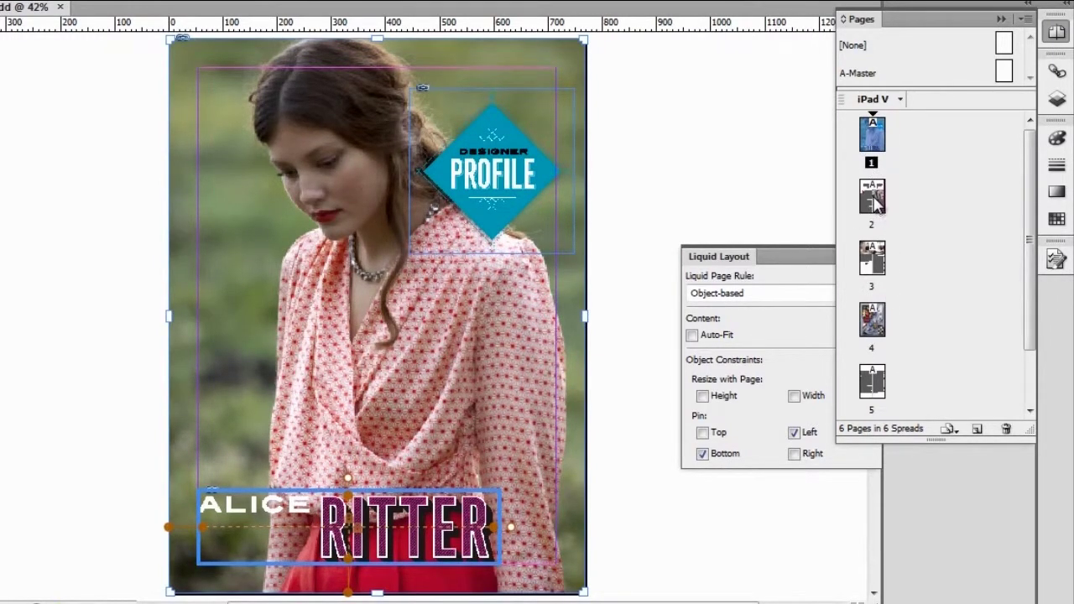
pyautogui.doubleClick(872, 200)
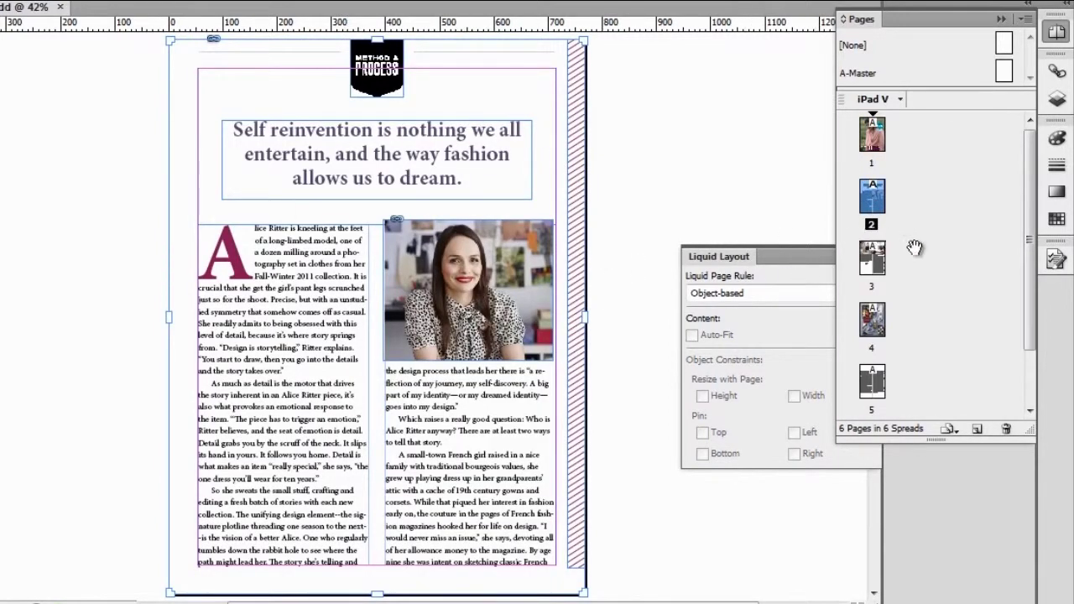
pyautogui.doubleClick(874, 267)
pyautogui.doubleClick(874, 323)
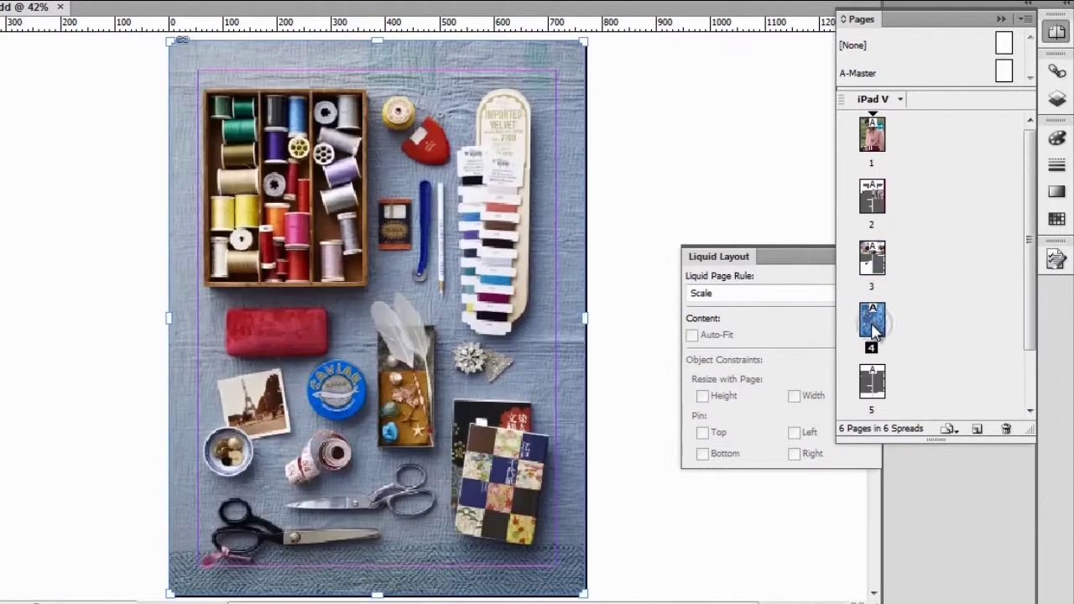
pyautogui.doubleClick(873, 138)
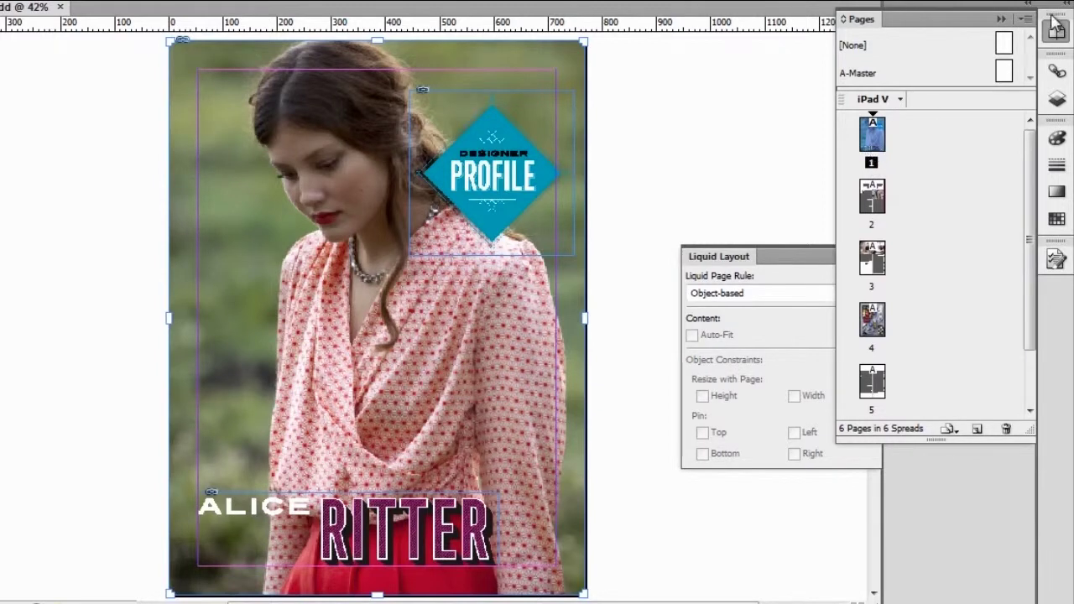
pyautogui.click(1025, 19)
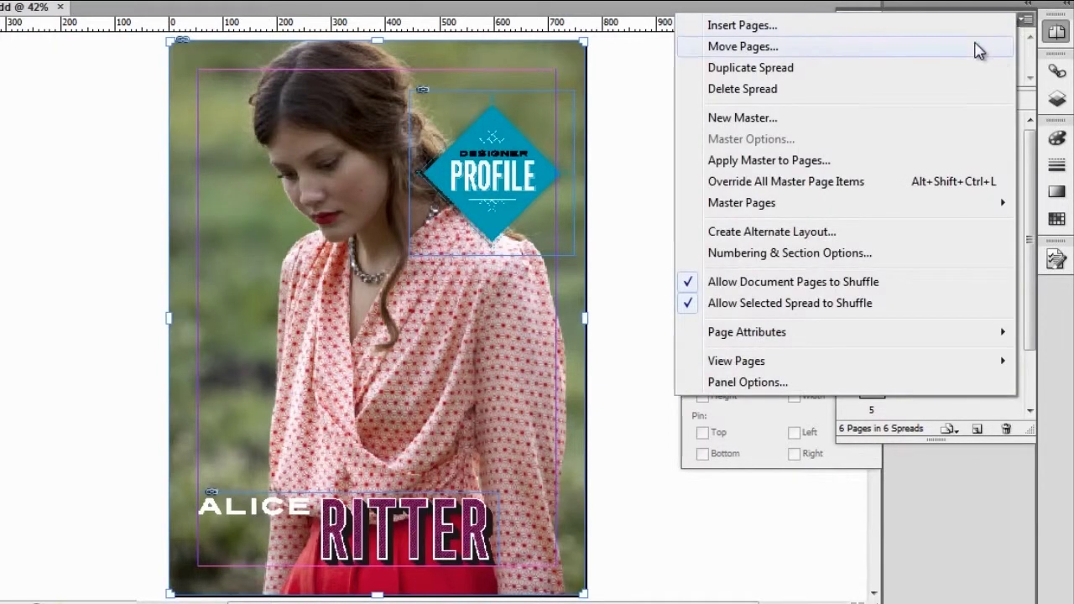
# Create the 1024×768 'iPad H' alternate layout from iPad V with linked stories, and view its page 1.
pyautogui.click(797, 233)
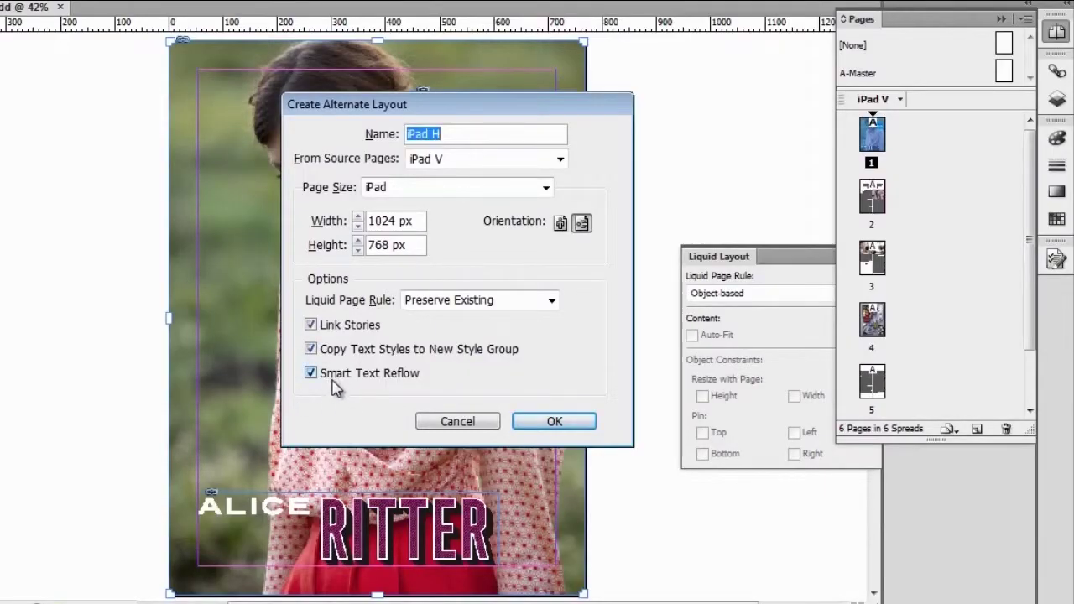
pyautogui.click(557, 421)
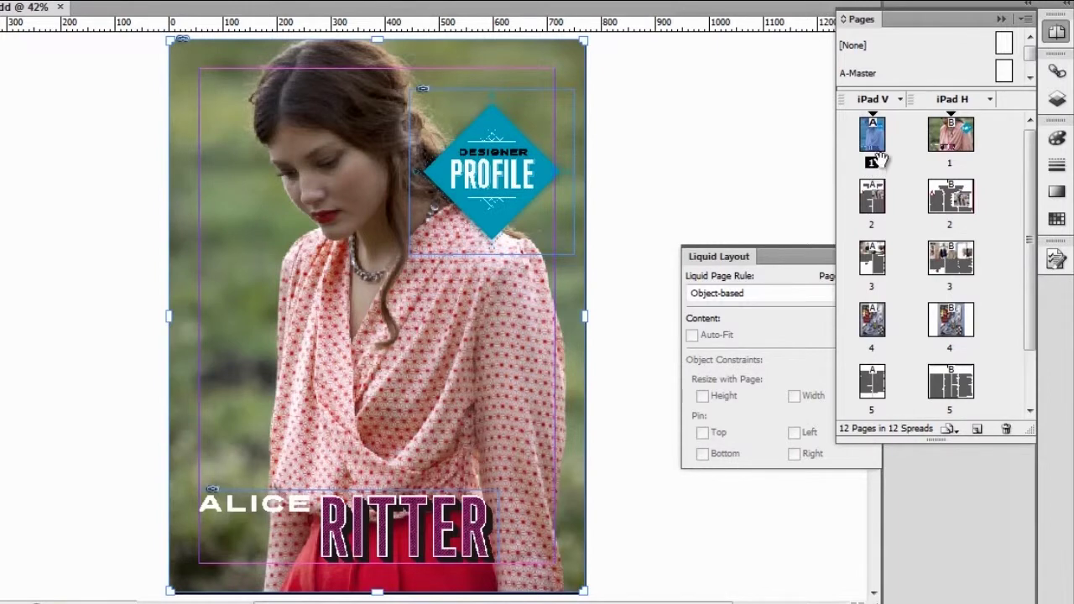
pyautogui.doubleClick(951, 136)
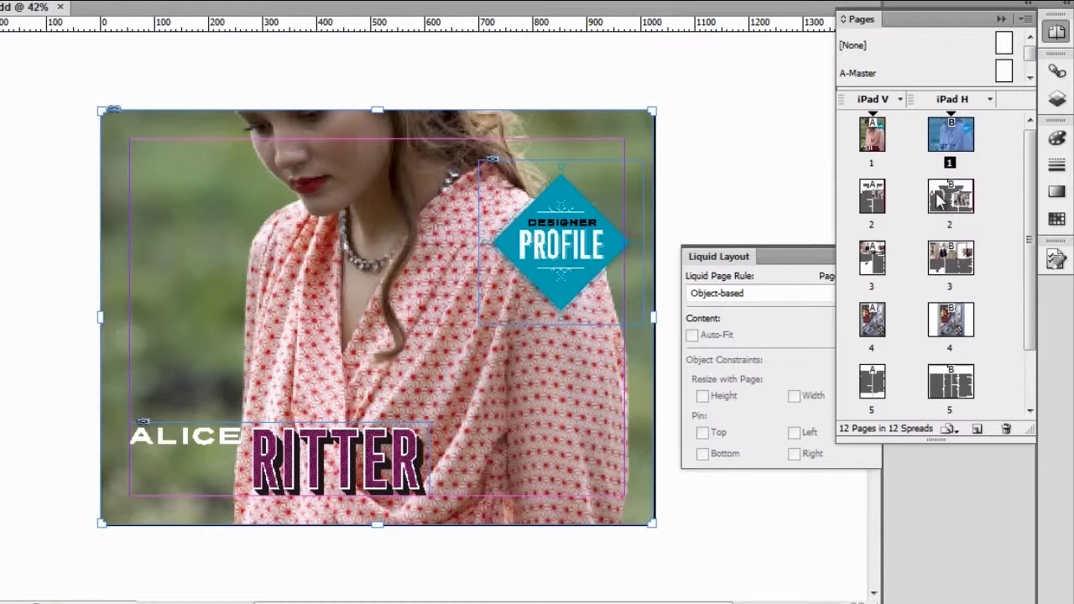
# On iPad H page 2, move the pull quote frame up above the body text columns.
pyautogui.doubleClick(873, 201)
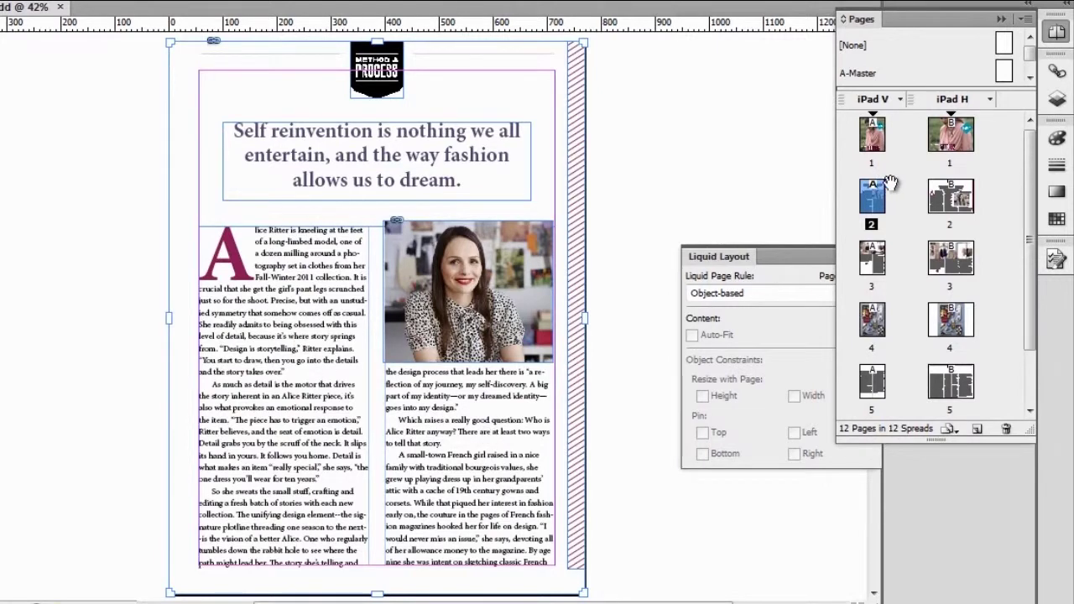
pyautogui.doubleClick(948, 200)
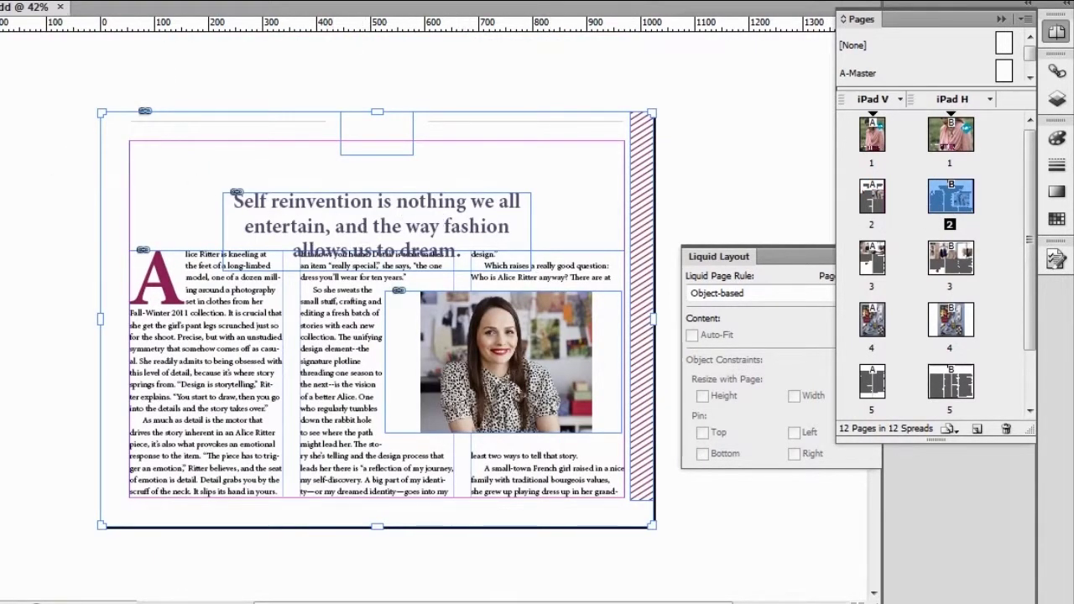
pyautogui.press('Escape')
pyautogui.moveTo(342, 223); pyautogui.dragTo(343, 186)
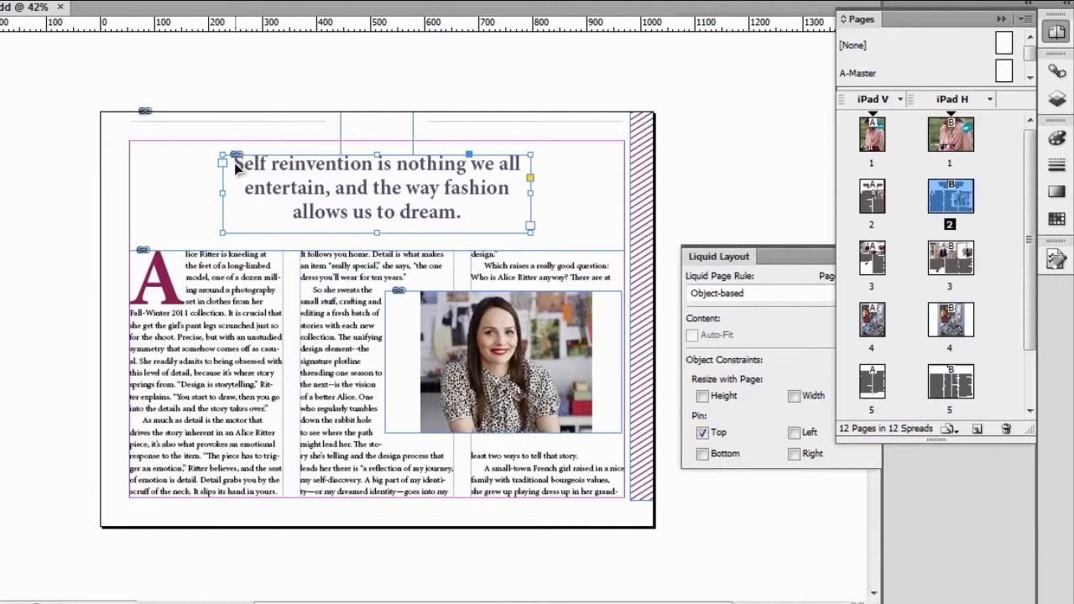
pyautogui.click(878, 141)
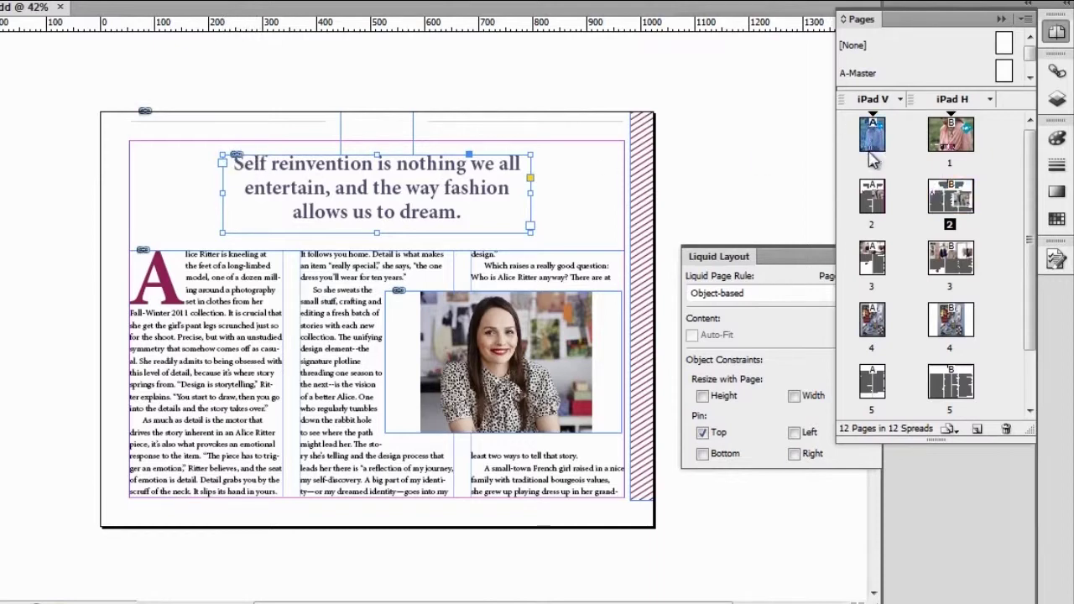
pyautogui.doubleClick(873, 205)
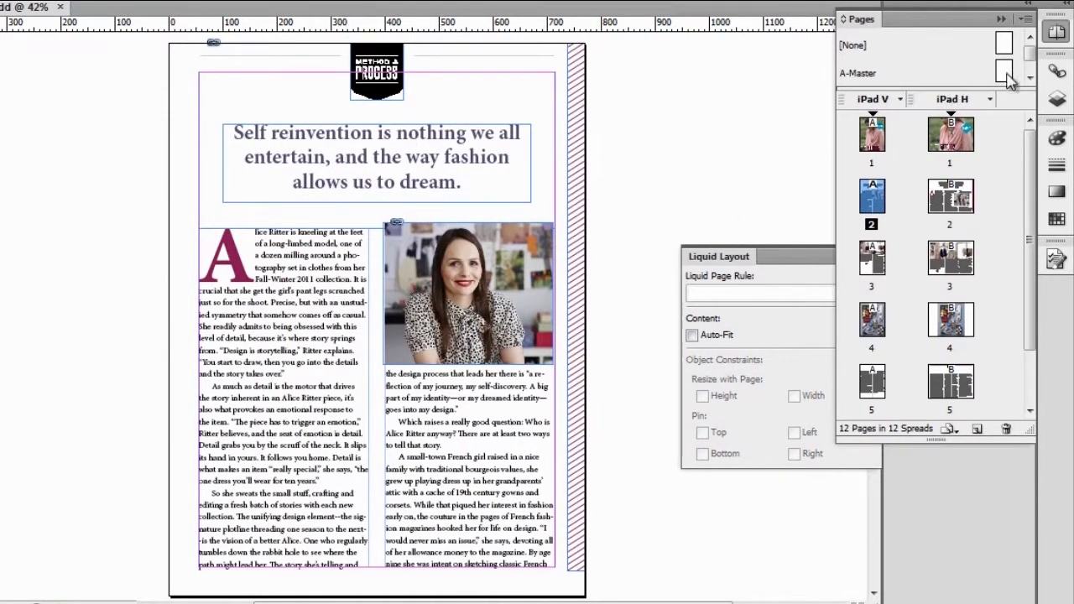
pyautogui.doubleClick(945, 203)
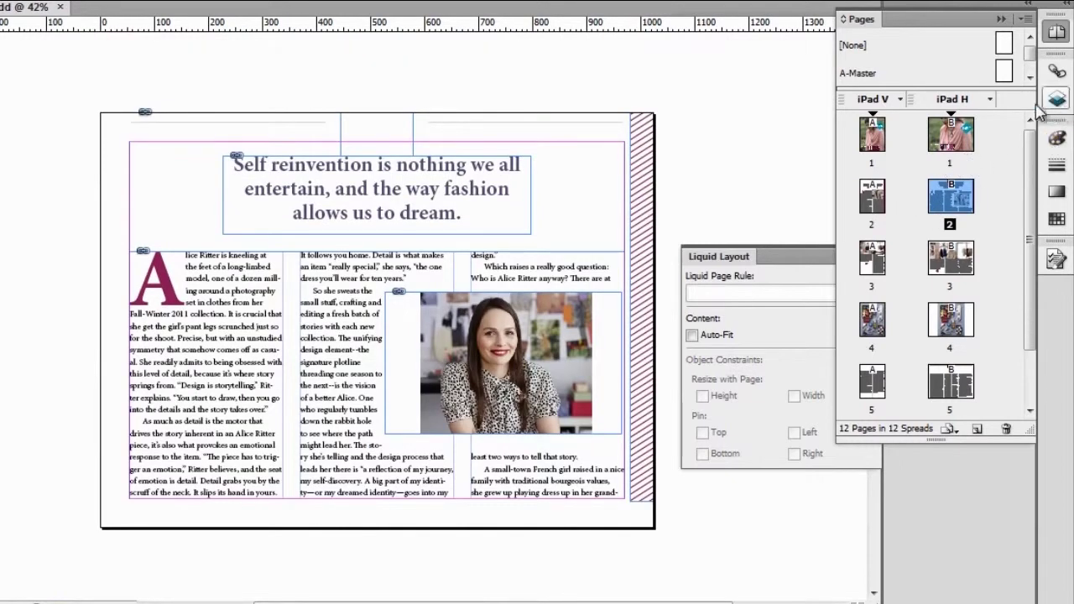
pyautogui.click(442, 210)
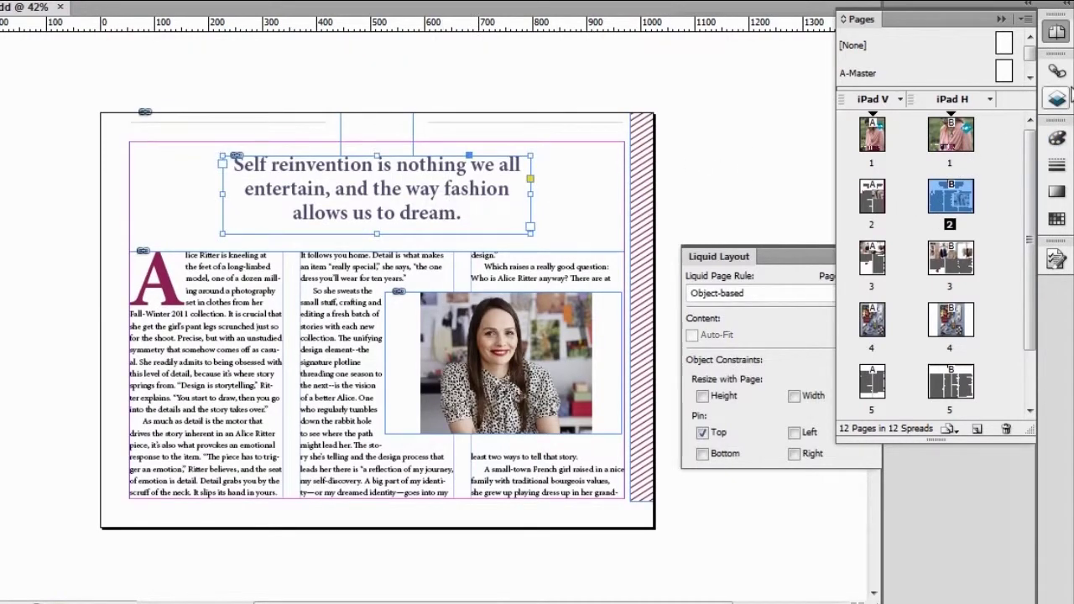
pyautogui.click(1056, 74)
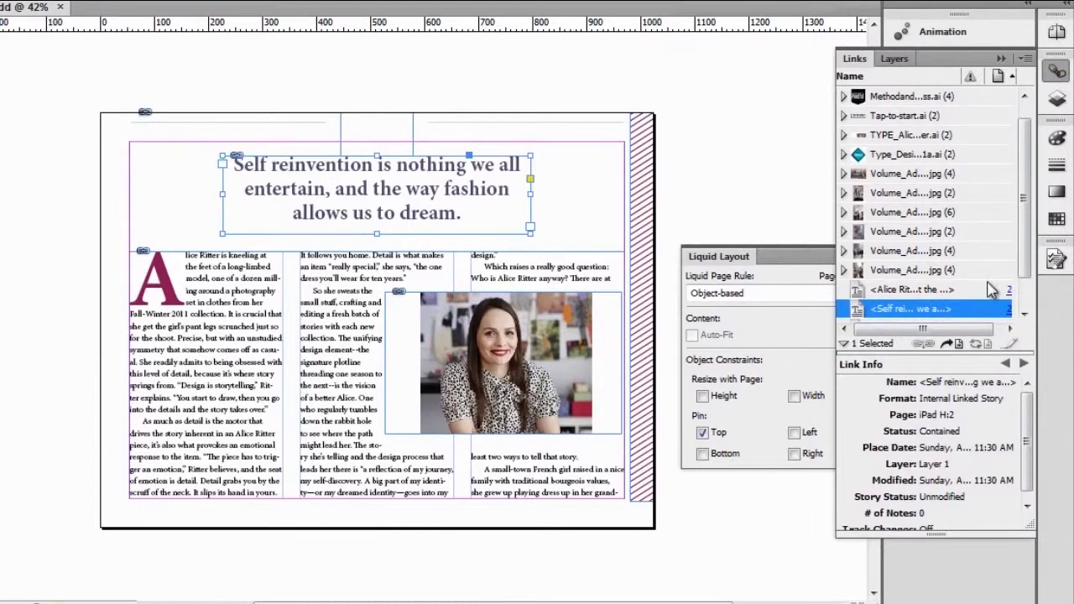
pyautogui.moveTo(1023, 240); pyautogui.dragTo(1026, 267)
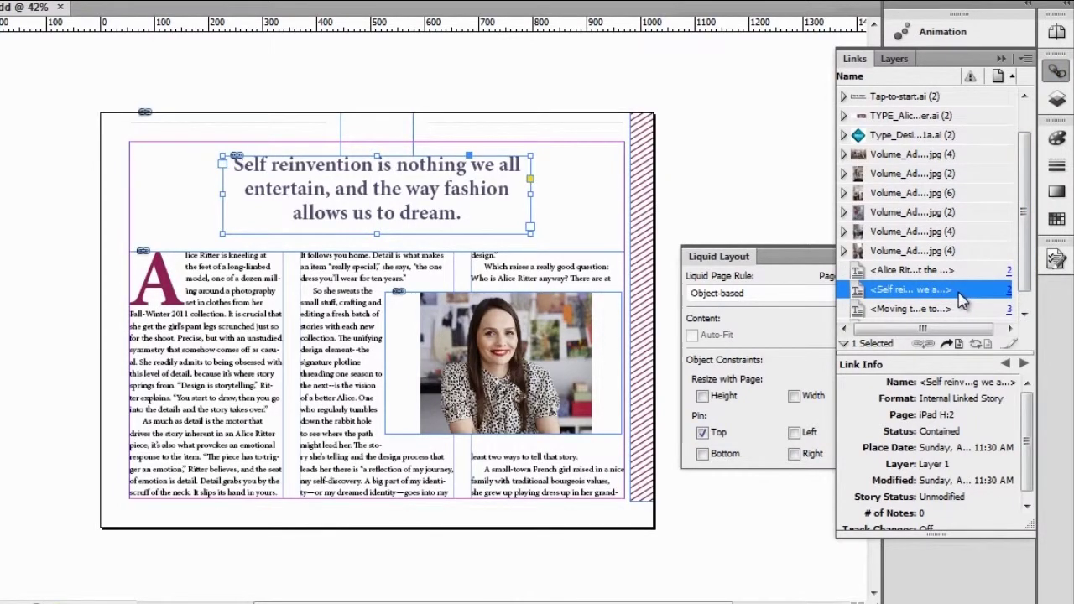
pyautogui.click(1057, 73)
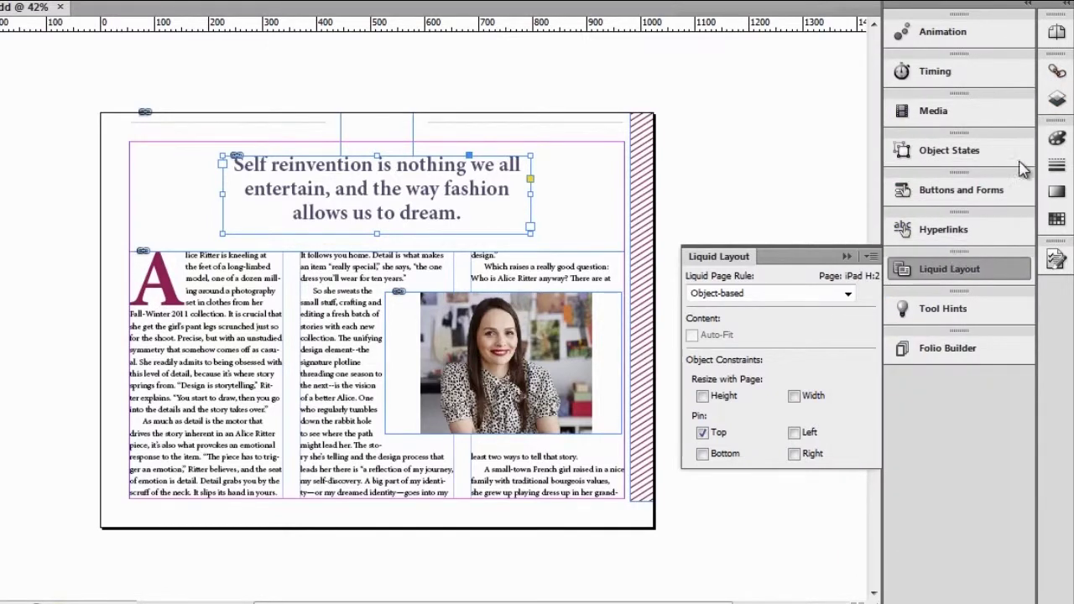
pyautogui.click(1057, 35)
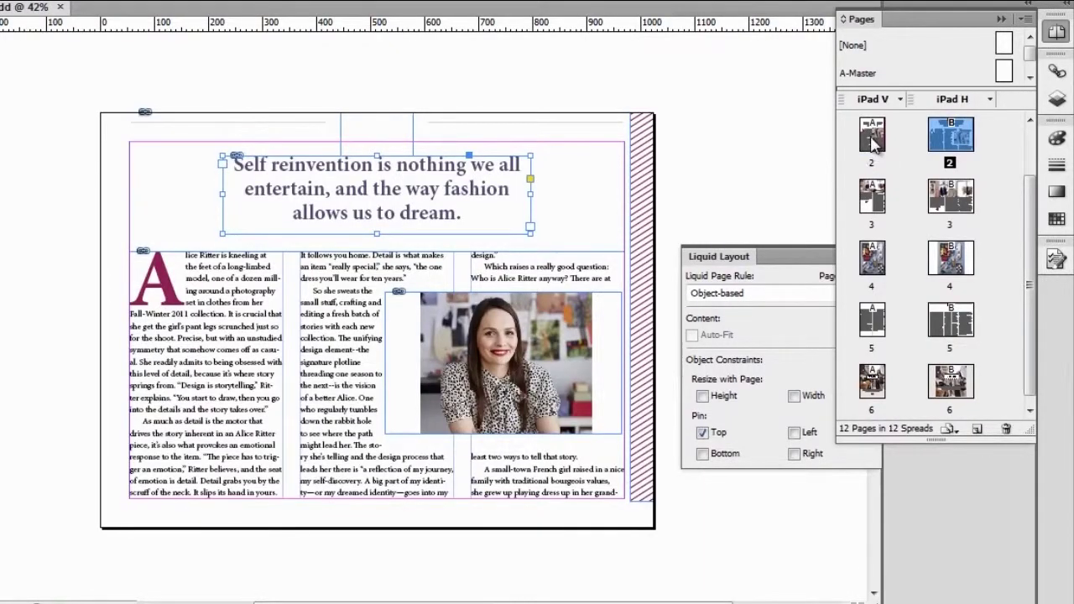
# Replace 'nothing' with 'something' in the iPad V pull quote and update the linked iPad H quote.
pyautogui.doubleClick(873, 138)
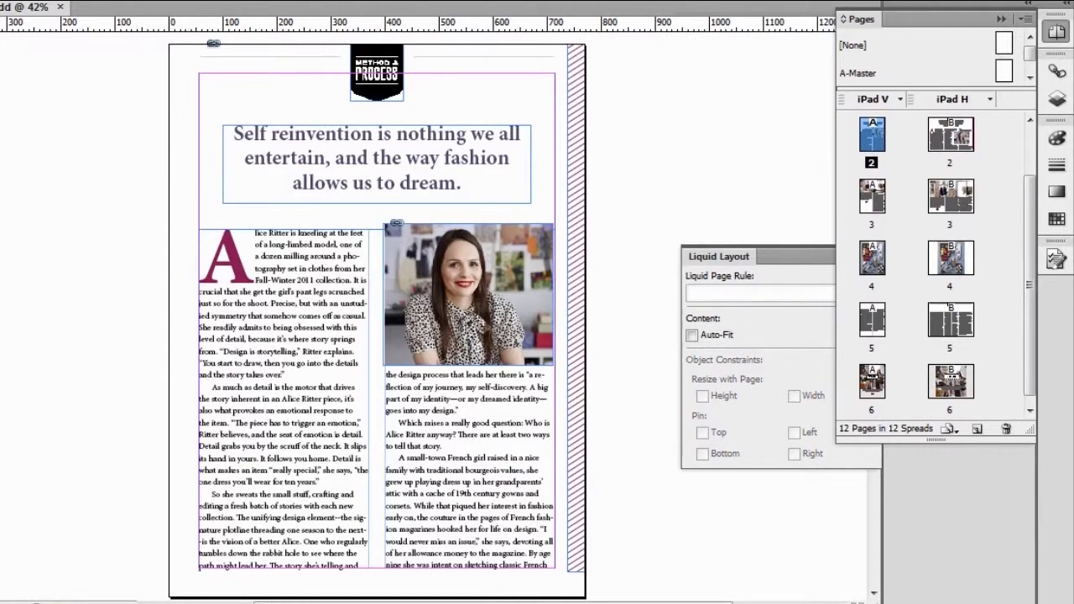
pyautogui.doubleClick(426, 132)
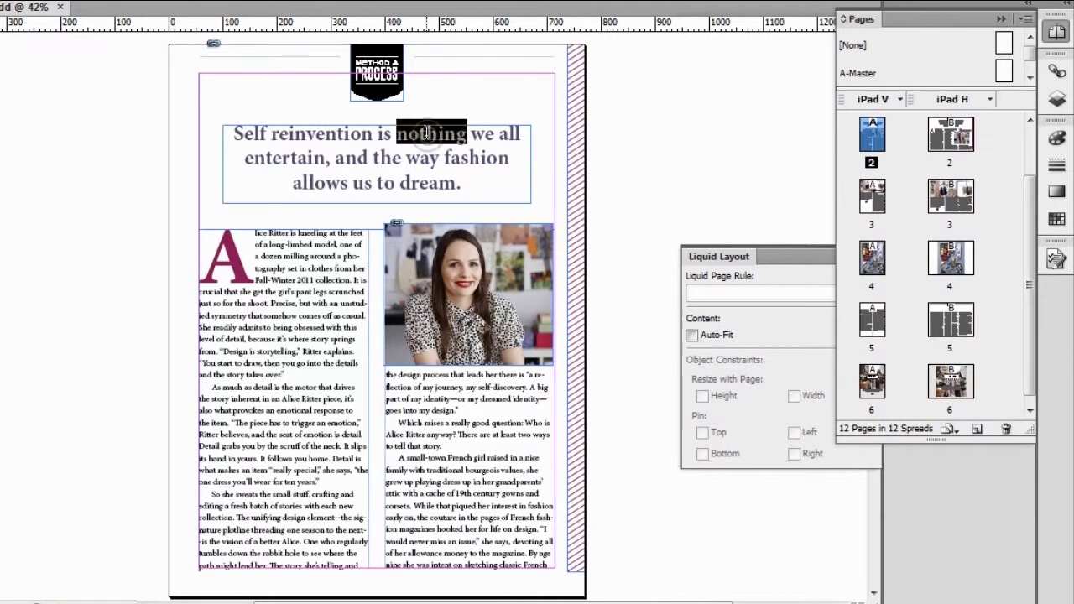
pyautogui.write('someth')
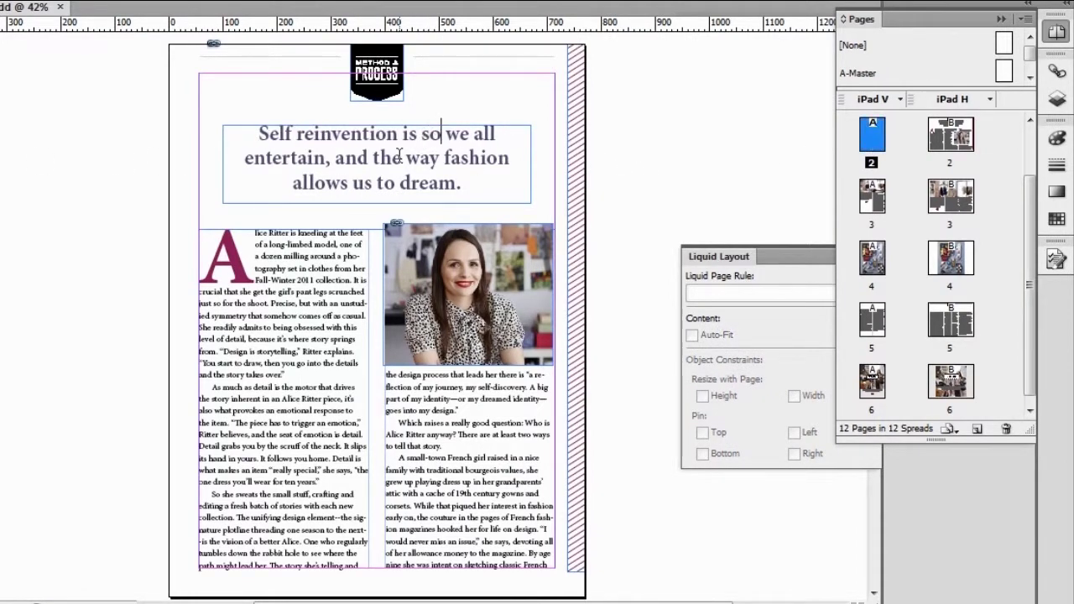
pyautogui.write('ing')
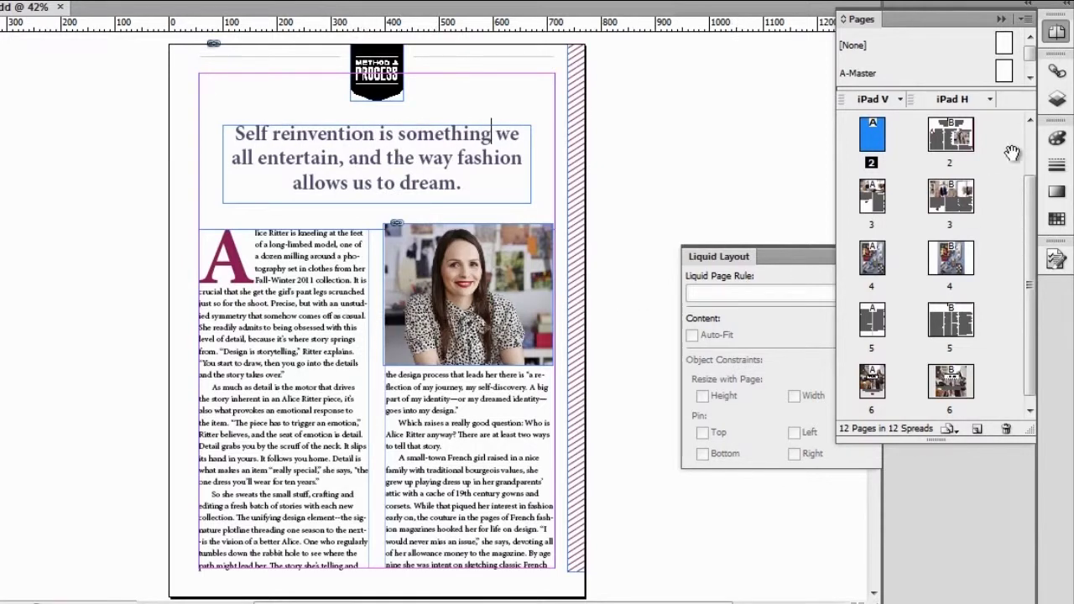
pyautogui.doubleClick(949, 144)
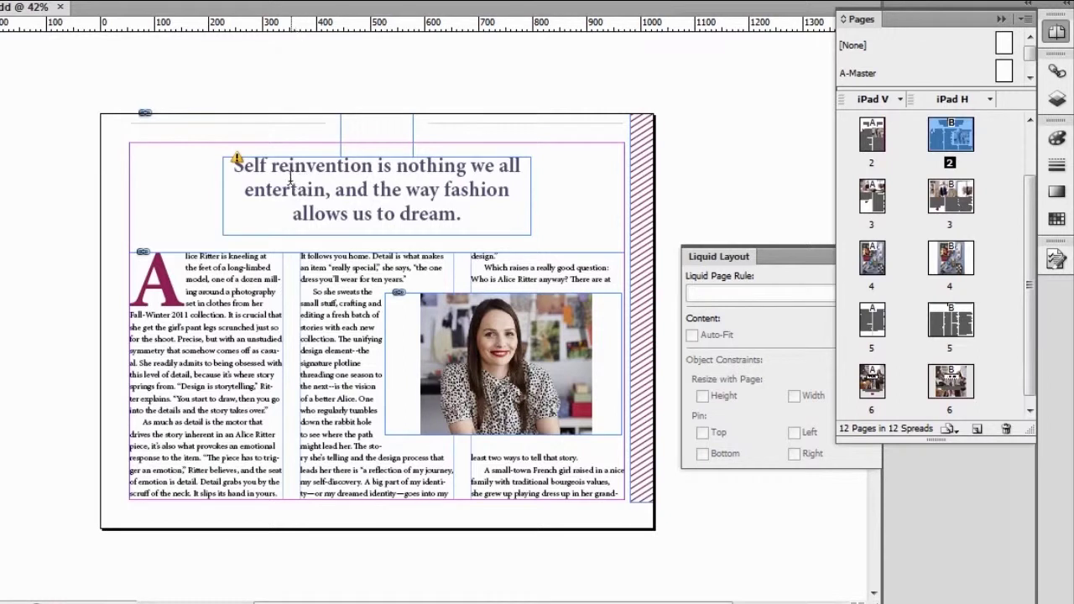
pyautogui.keyDown('ctrl'); pyautogui.click(237, 159); pyautogui.keyUp('ctrl')
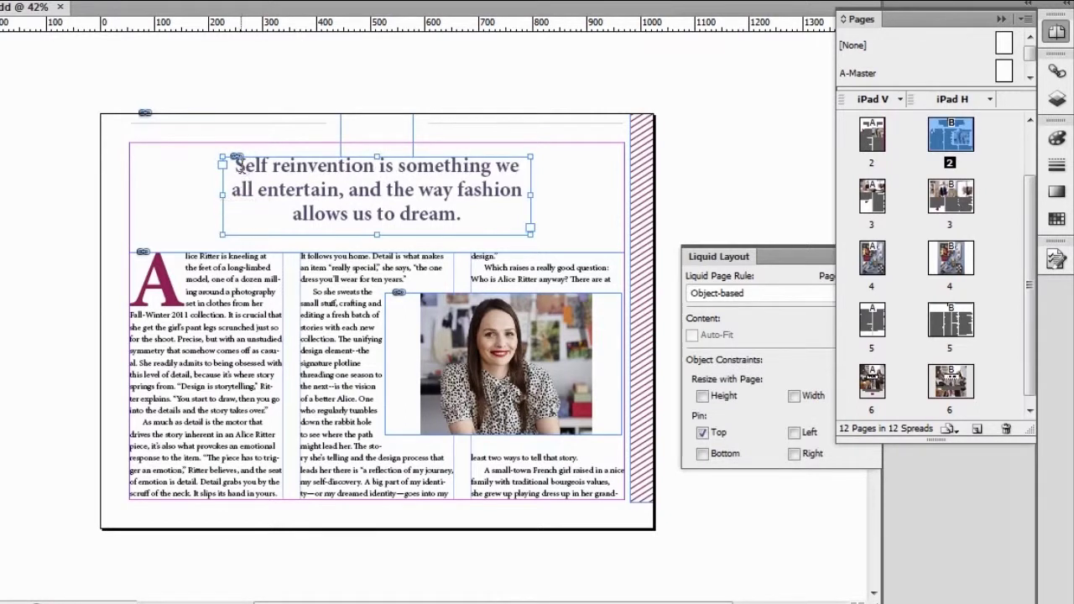